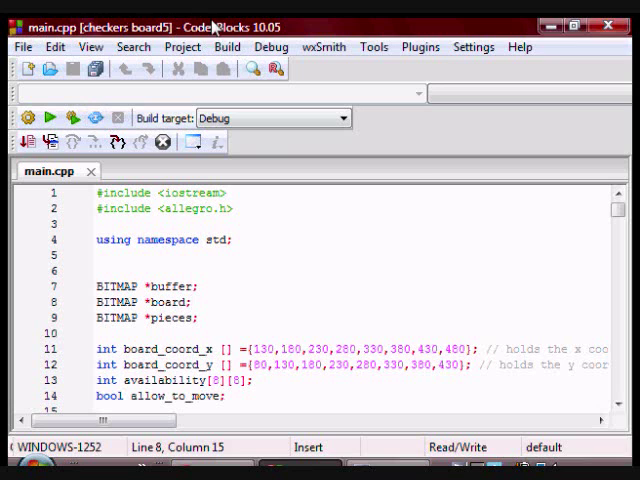
Build and run the checkers board5 project from the Build menu
left_click(227, 47)
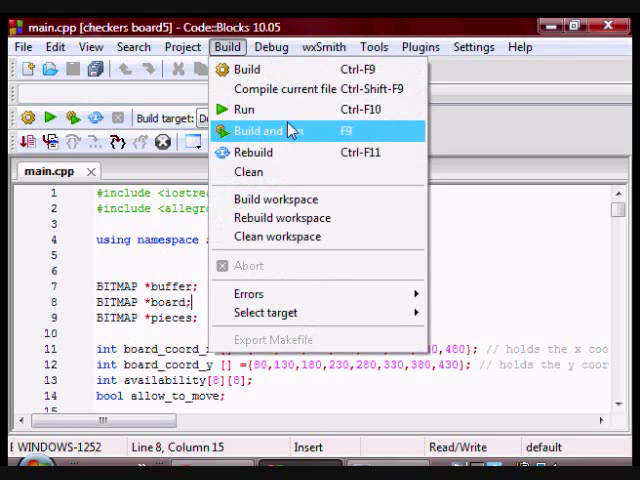
left_click(289, 133)
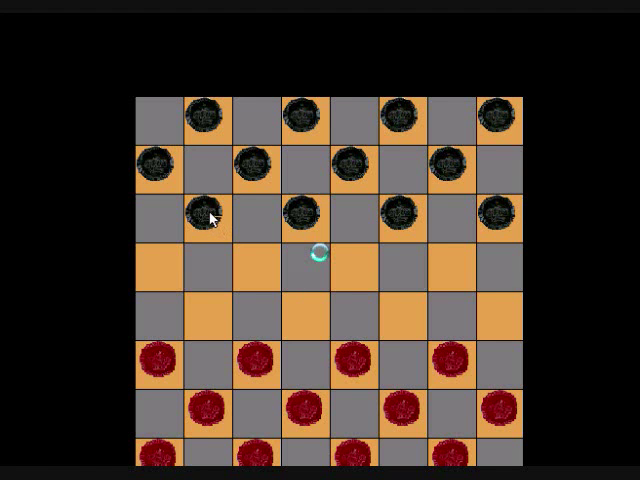
Advance two black pieces diagonally one square; the right-edge black piece snaps back
left_click_drag(208, 216, 254, 260)
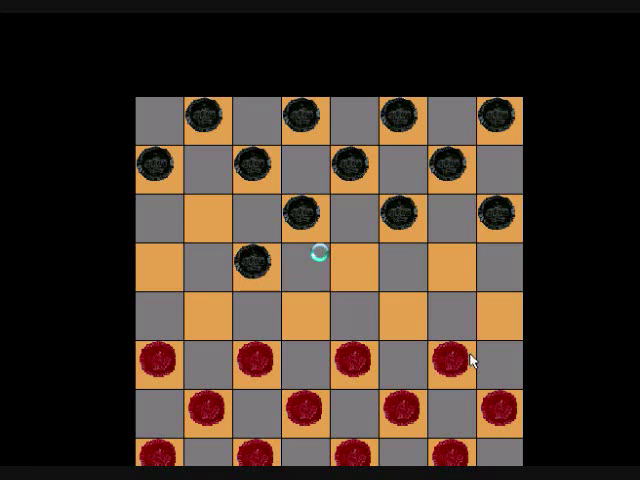
mouse_move(400, 218)
left_mouse_down()
mouse_move(430, 210)
mouse_move(448, 260)
left_mouse_up()
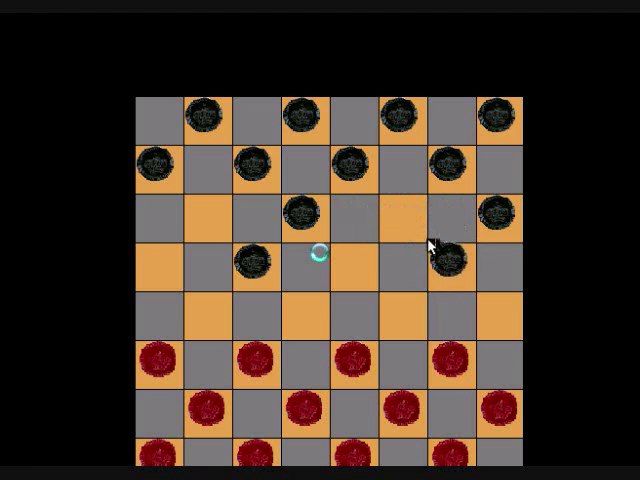
left_click_drag(497, 220, 457, 262)
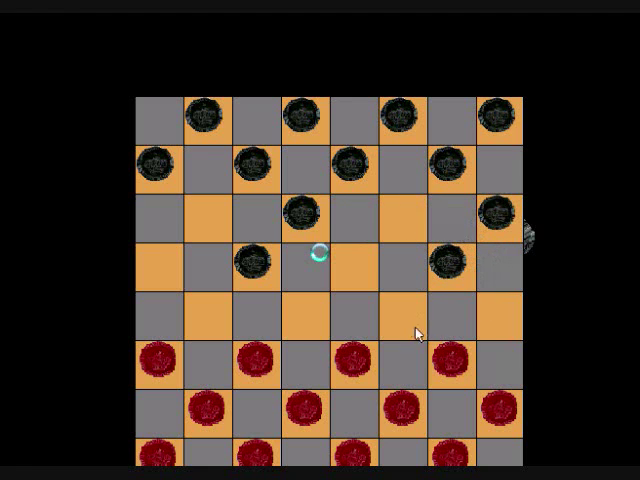
Move a red piece onto the right edge square; another red move returns
mouse_move(451, 358)
left_mouse_down()
mouse_move(457, 332)
mouse_move(498, 310)
left_mouse_up()
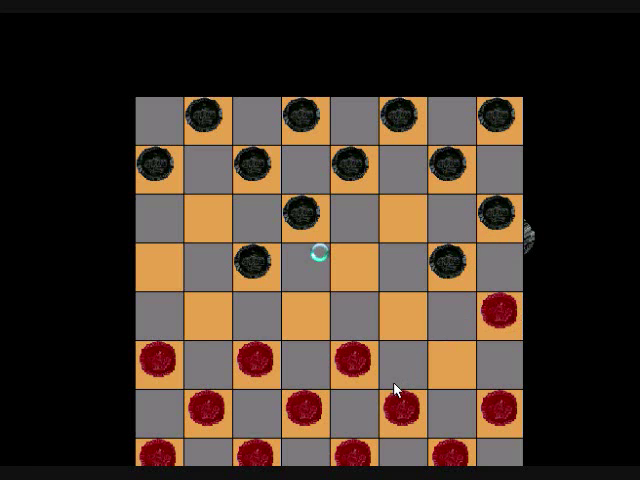
left_click_drag(355, 356, 346, 304)
mouse_move(347, 354)
left_mouse_down()
mouse_move(320, 355)
mouse_move(372, 355)
mouse_move(300, 308)
left_mouse_up()
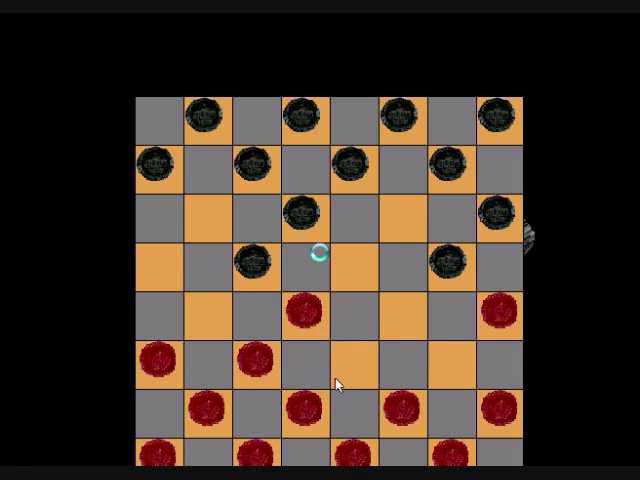
Advance a red piece up-right and the left-edge red piece diagonally forward
left_click_drag(400, 400, 440, 360)
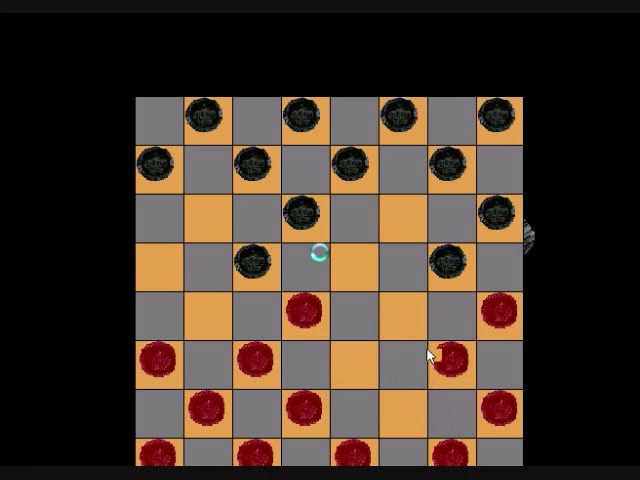
left_click_drag(158, 360, 203, 325)
left_click_drag(170, 355, 205, 315)
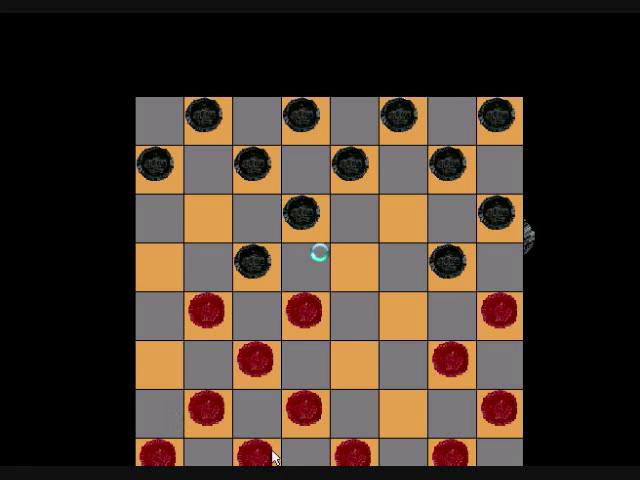
Advance a bottom-row red piece and move two black pieces diagonally down
mouse_move(352, 455)
left_mouse_down()
mouse_move(388, 408)
mouse_move(400, 408)
left_mouse_up()
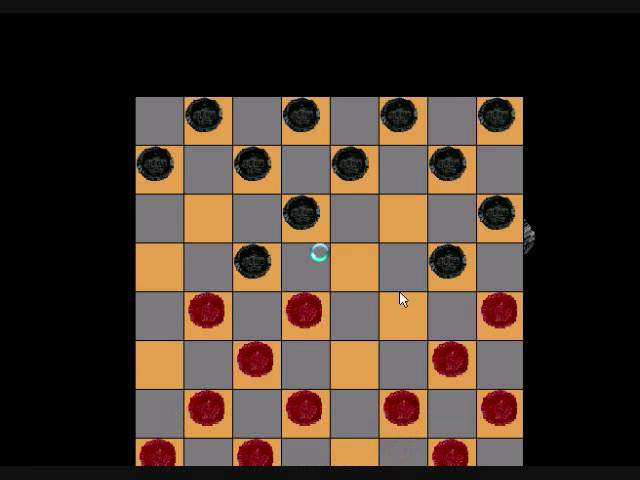
left_click_drag(345, 170, 390, 208)
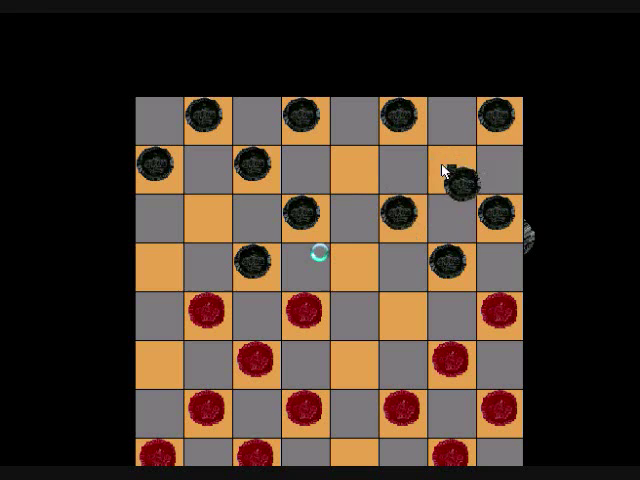
mouse_move(395, 125)
left_mouse_down()
mouse_move(348, 165)
mouse_move(383, 202)
left_mouse_up()
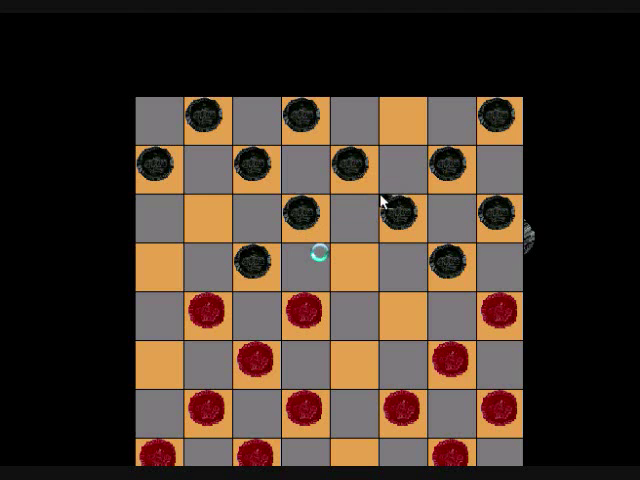
Quit the game with Esc and dismiss the console to return to main.cpp
key("Escape")
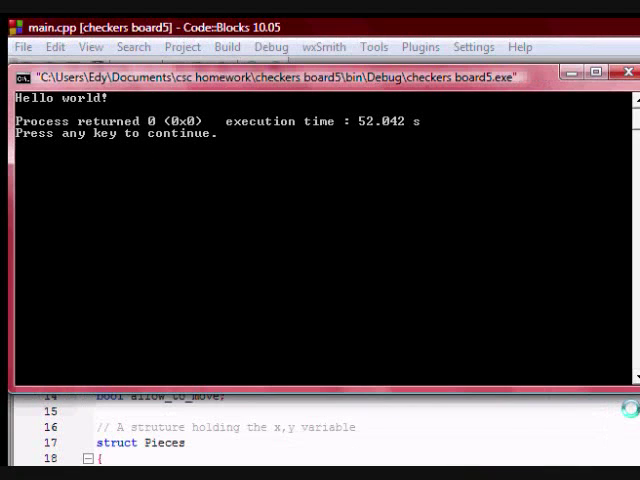
key("Return")
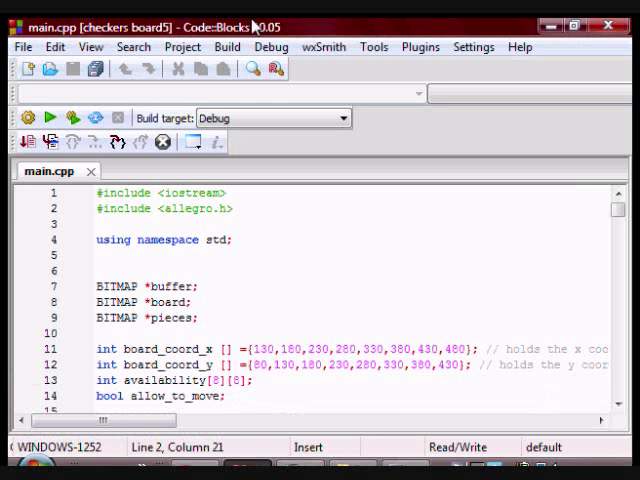